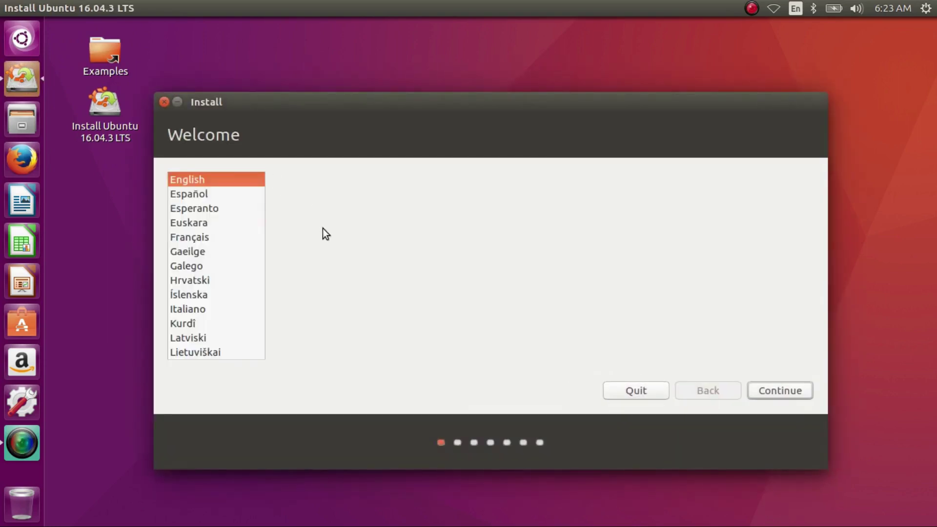
Step: Keep English as the installation language and continue past the Welcome screen
scroll(191, 238, "up", 1)
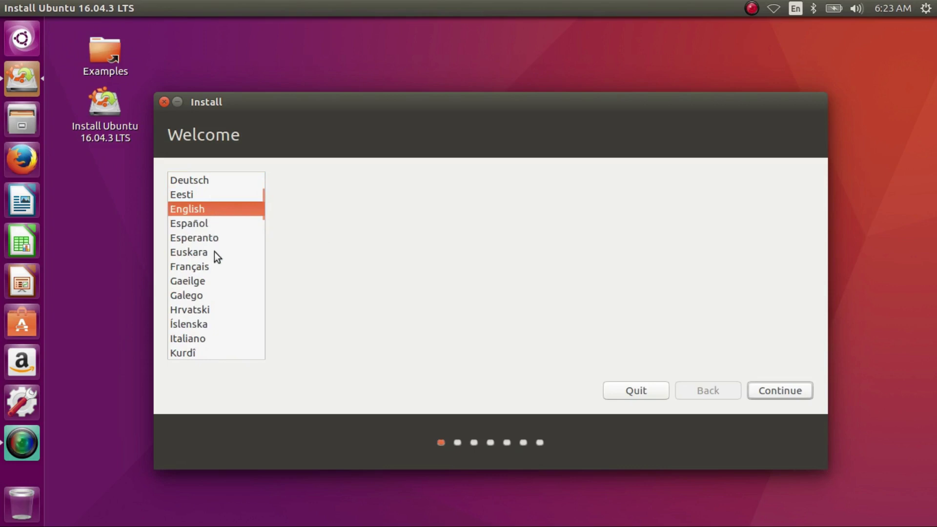
left_click(761, 388)
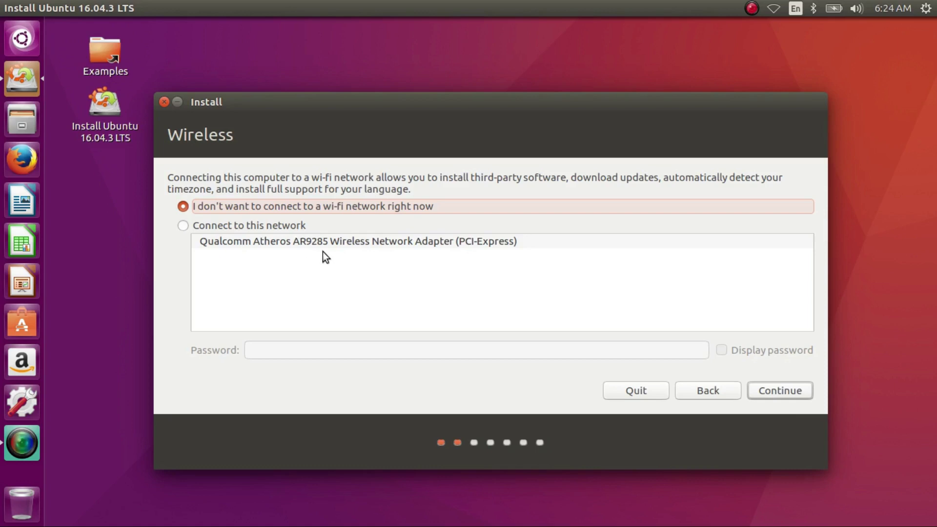
Step: Skip the wi-fi connection and keep third-party software installation enabled
left_click(780, 392)
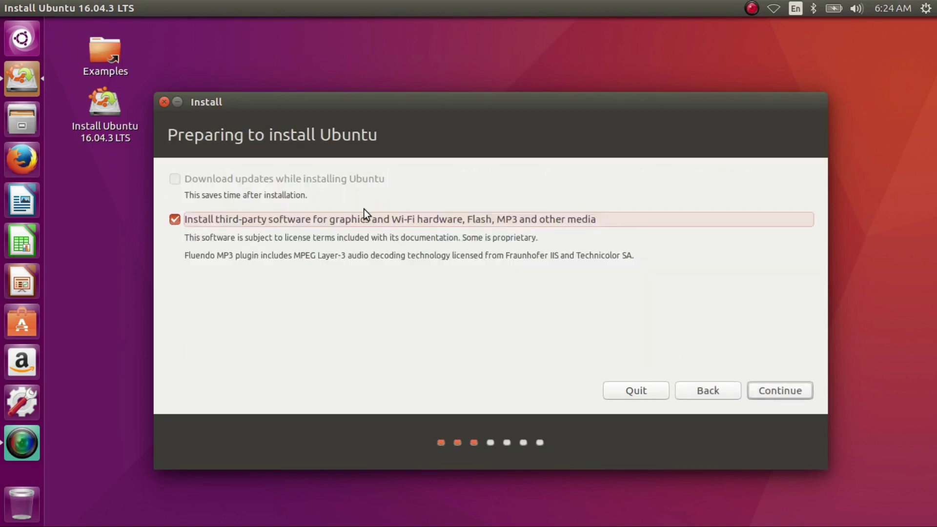
left_click(769, 388)
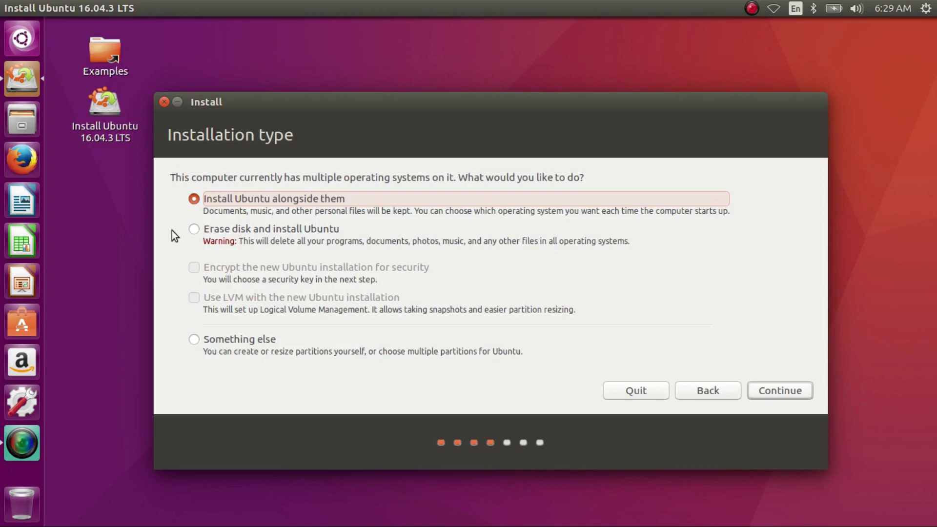
Step: Choose the 'Something else' installation type for manual partitioning
left_click(216, 342)
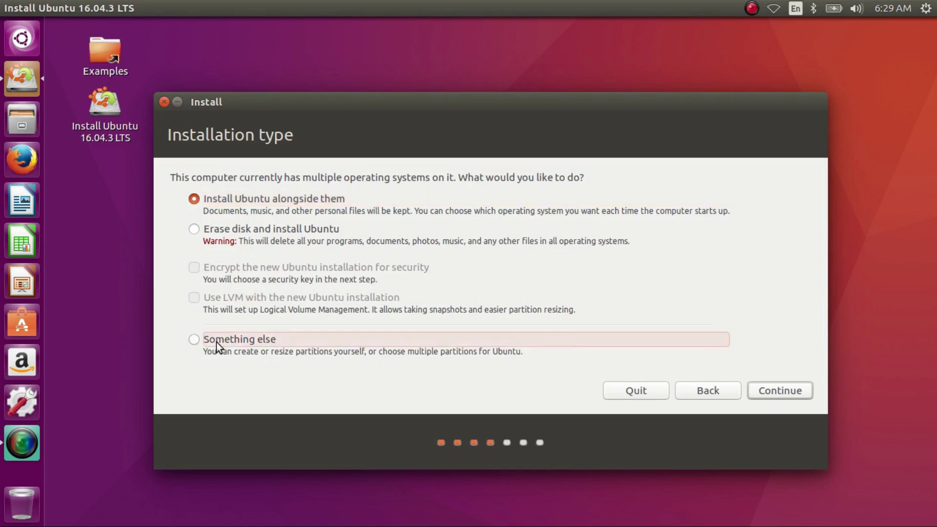
Step: Select the /dev/sda5 Ubuntu 16.04.2 partition in the partition list and edit it
left_click(775, 389)
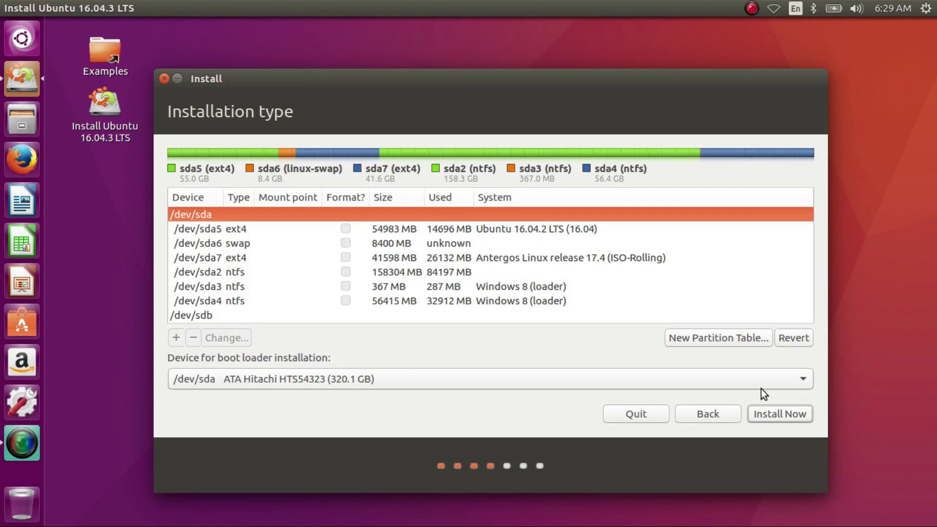
left_click(564, 232)
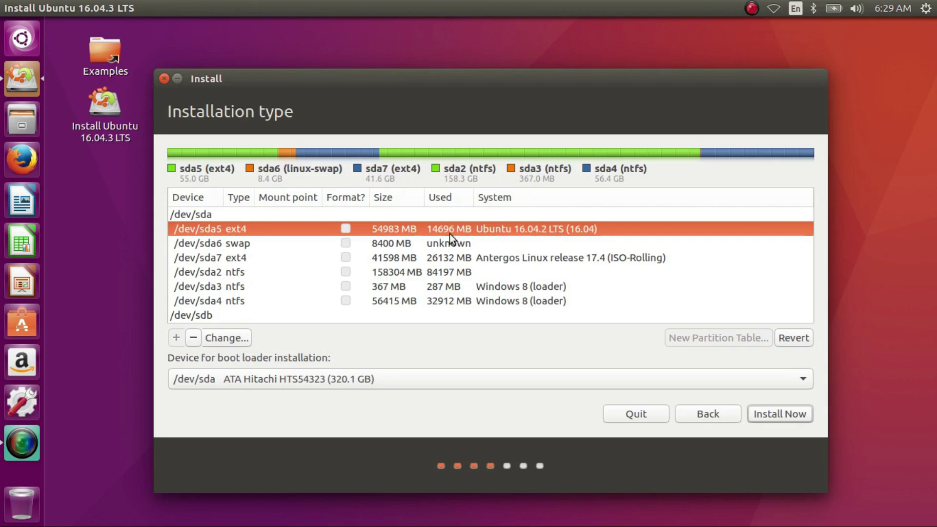
left_click(244, 338)
Step: Set /dev/sda5 to Ext4 journaling, formatted, with mount point /
left_click(481, 282)
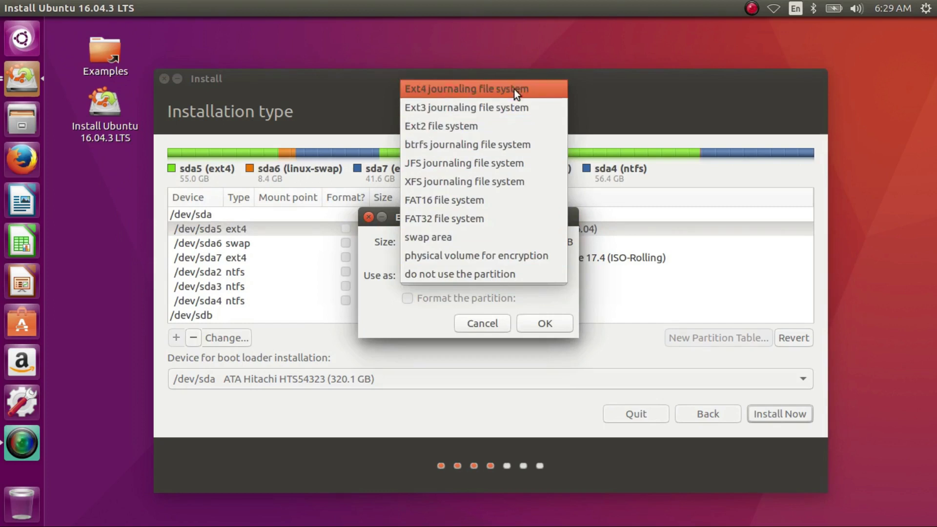
left_click(514, 89)
left_click(472, 299)
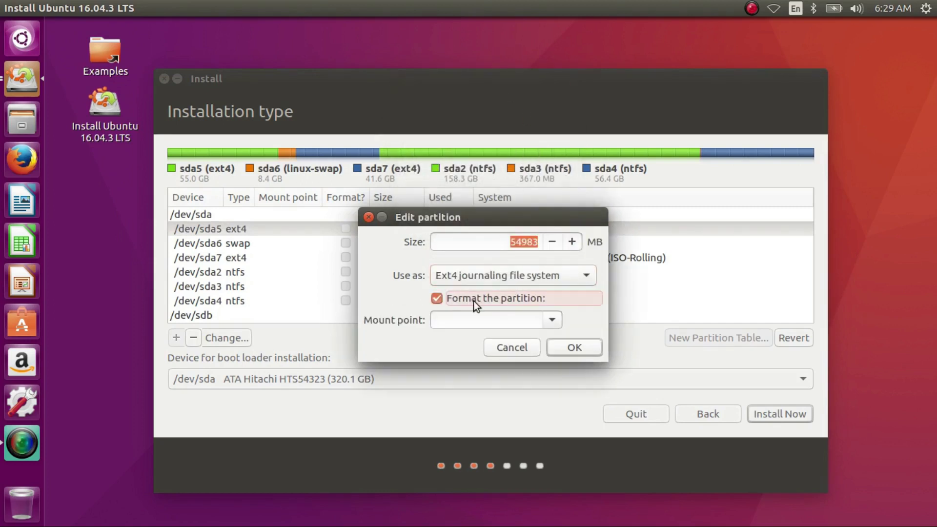
left_click(551, 320)
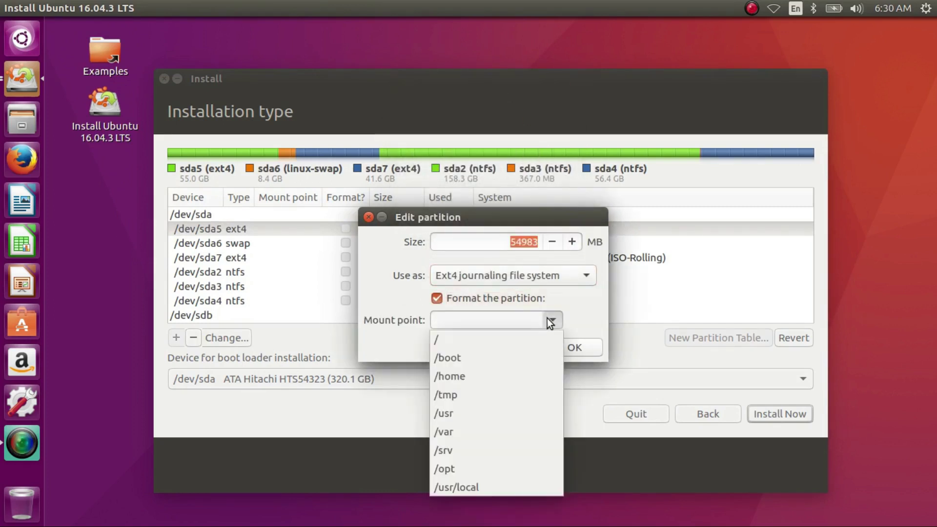
left_click(532, 339)
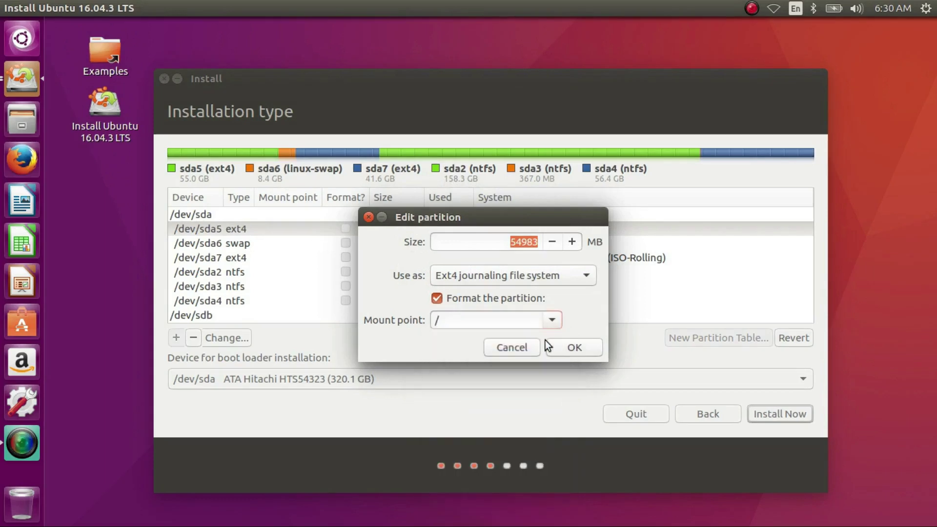
left_click(564, 345)
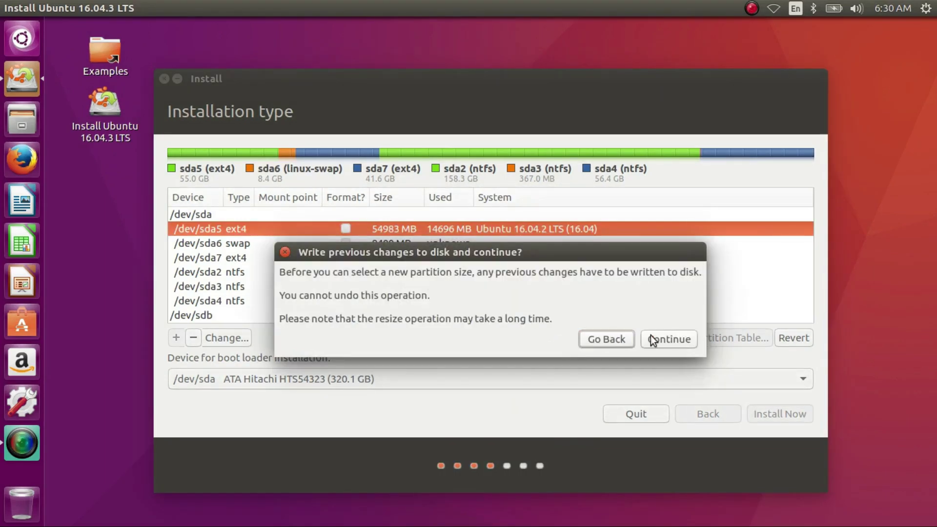
Step: Write the pending partition changes to disk and start the installation
left_click(669, 339)
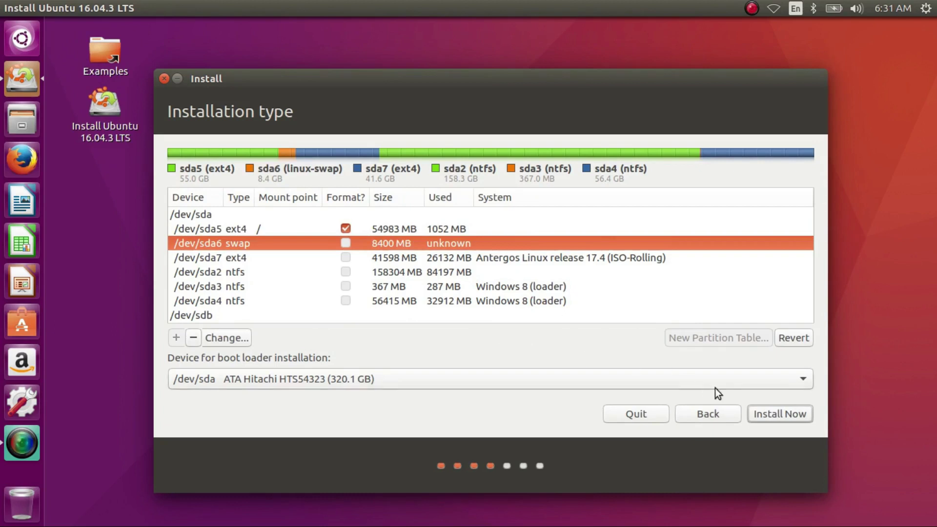
left_click(760, 416)
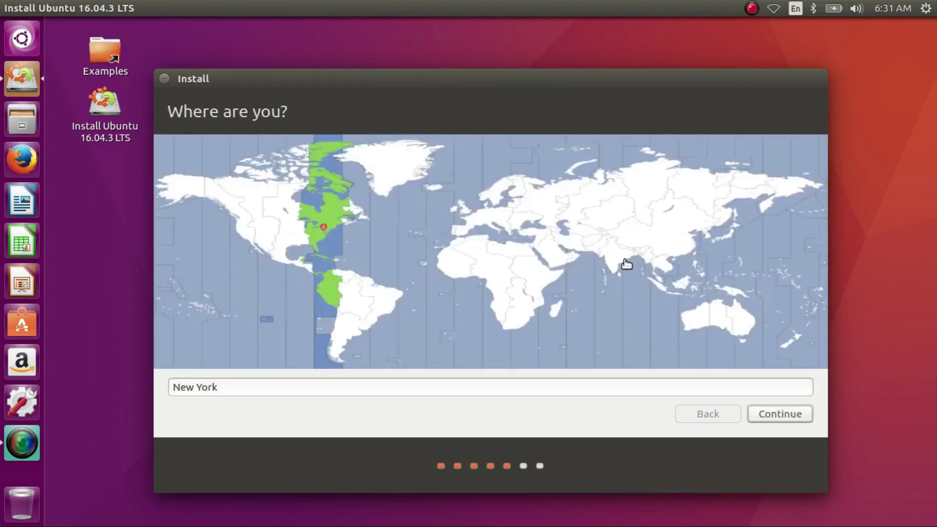
Step: Pick India on the map so the time zone becomes Kolkata
left_click(625, 260)
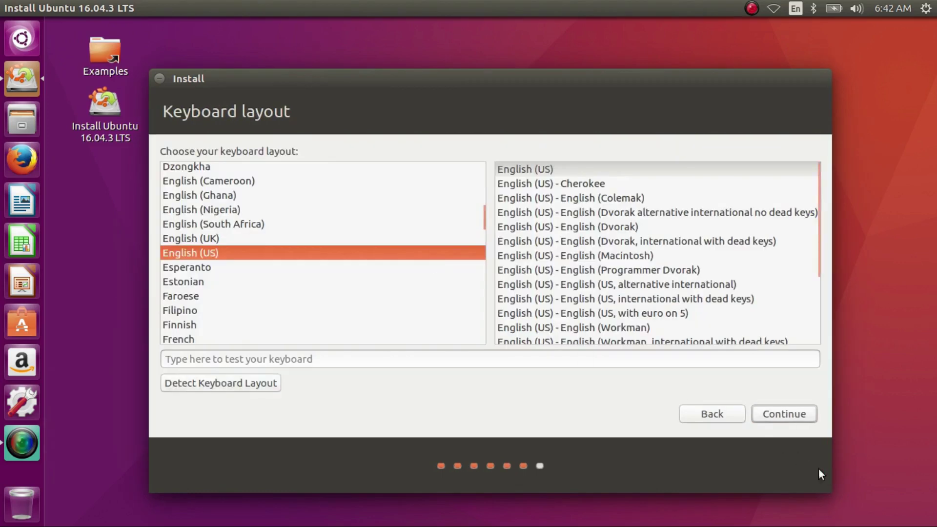
Step: Accept the English (US) keyboard layout and submit the user account details
left_click(780, 412)
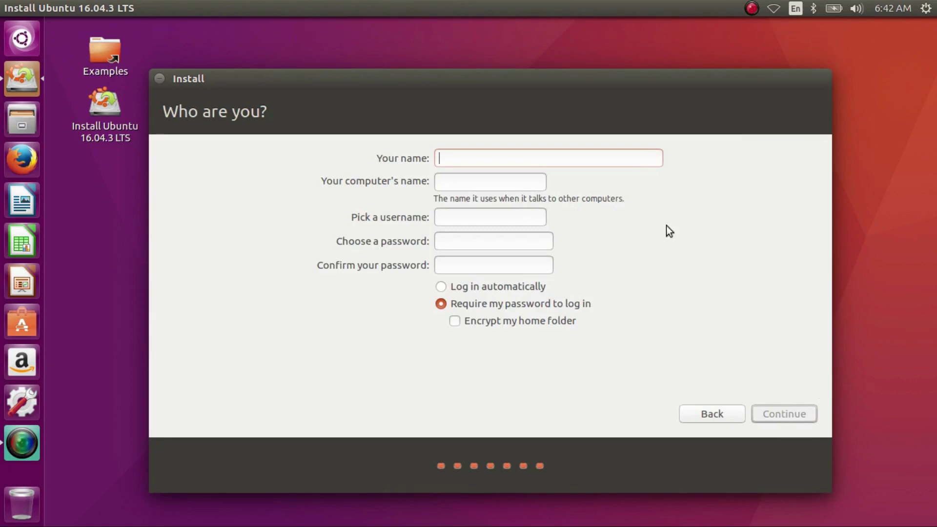
type("Aquil")
left_click(791, 416)
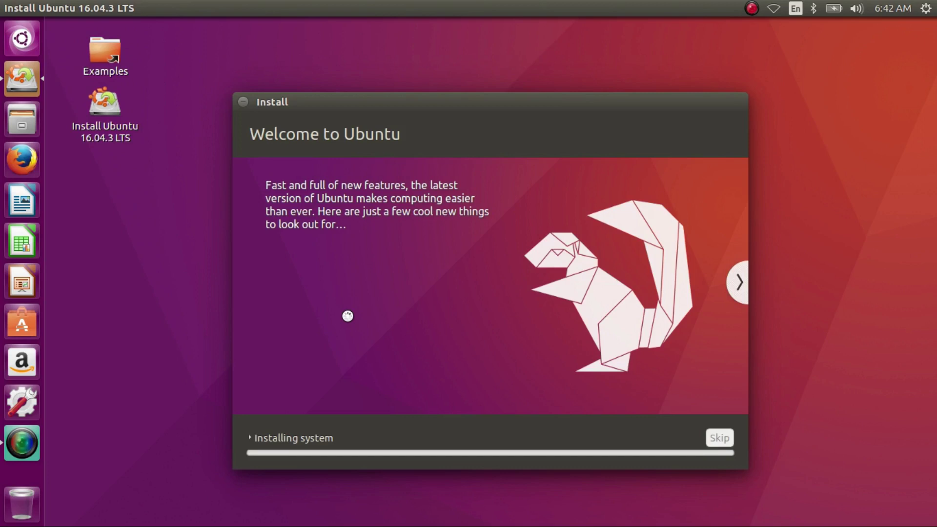
Step: Advance through five feature slides, including photos and office software, during installation
left_click(738, 292)
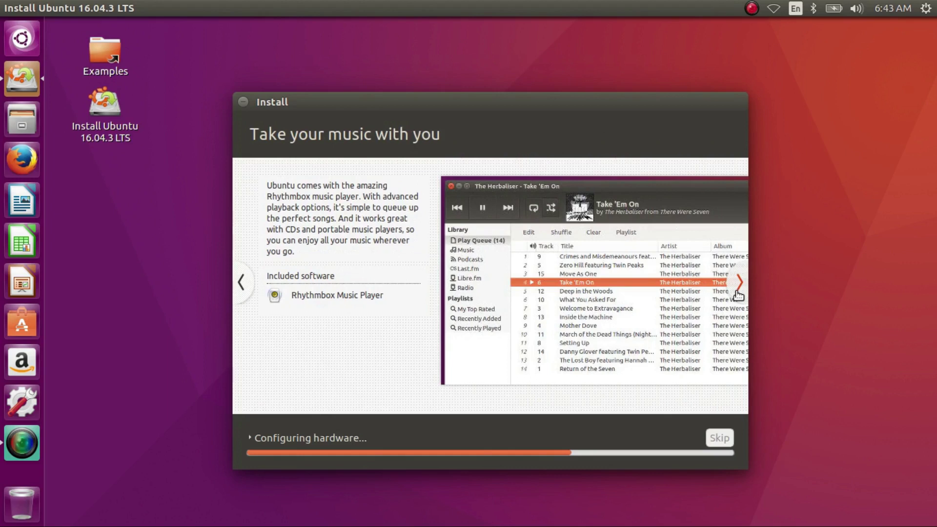
left_click(738, 293)
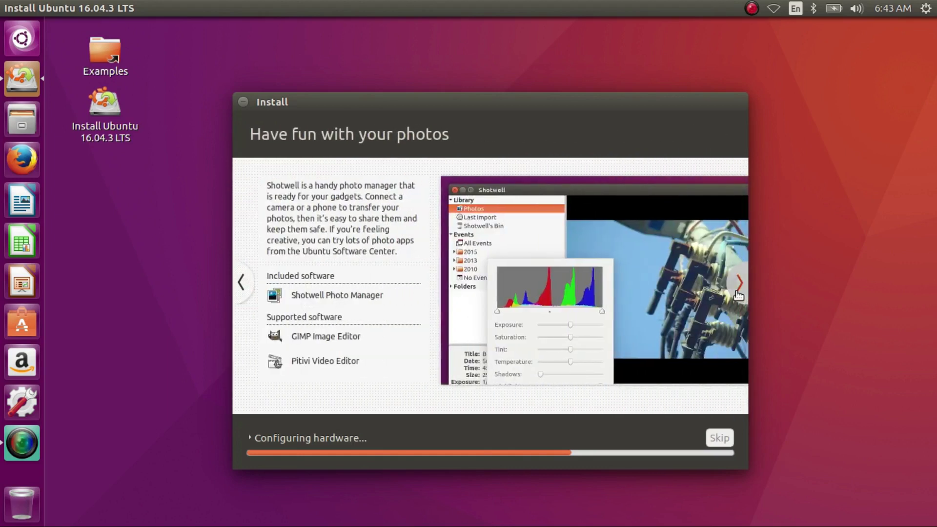
left_click(739, 293)
left_click(738, 293)
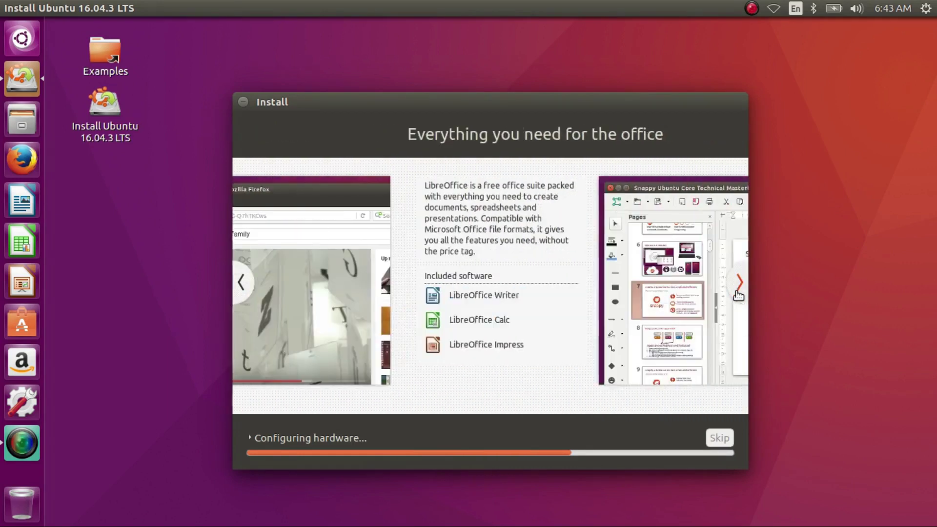
left_click(738, 293)
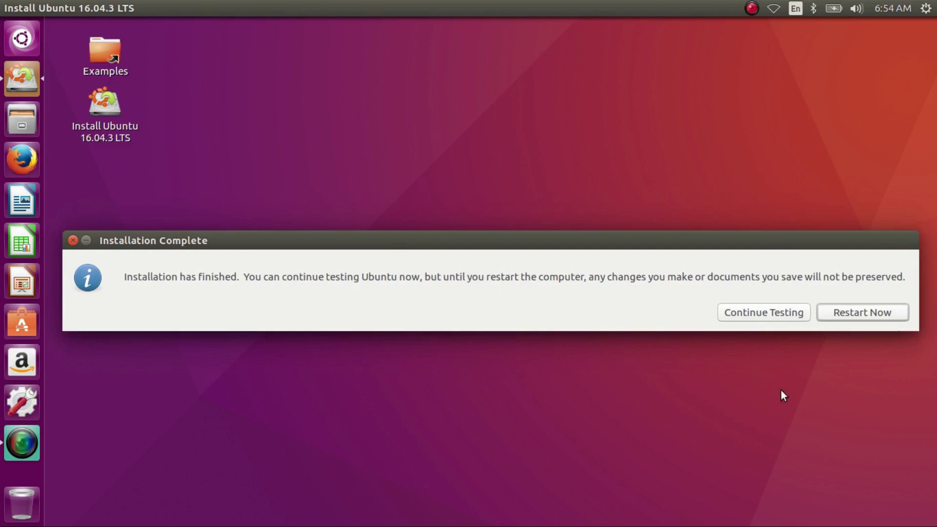
Step: Choose Restart Now in the Installation Complete dialog
key("Return")
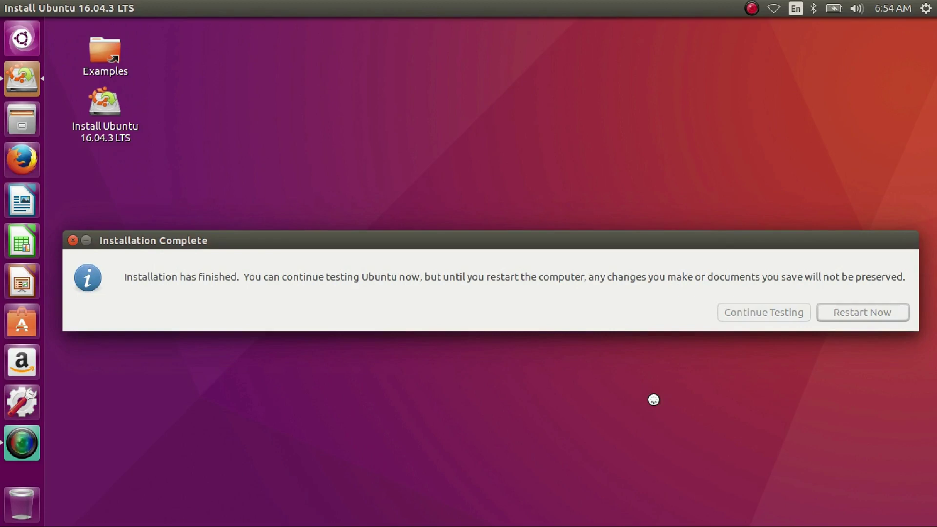